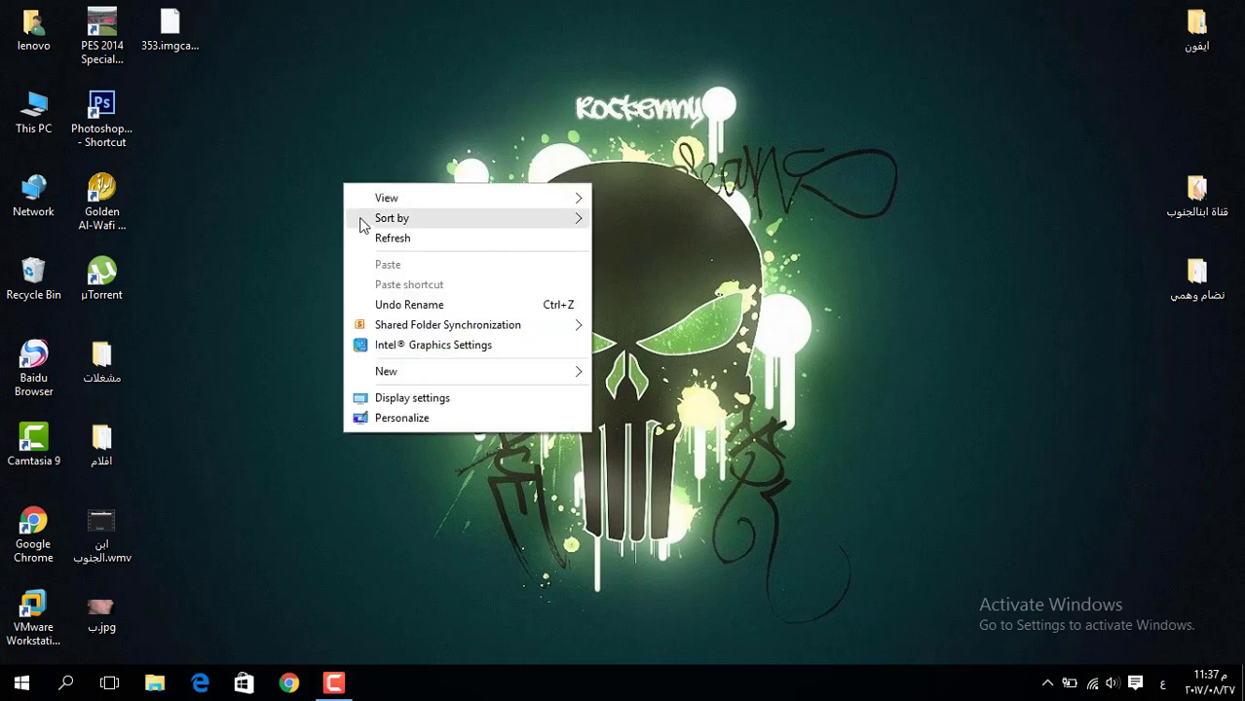
left_click(361, 237)
right_click(356, 206)
left_click(387, 258)
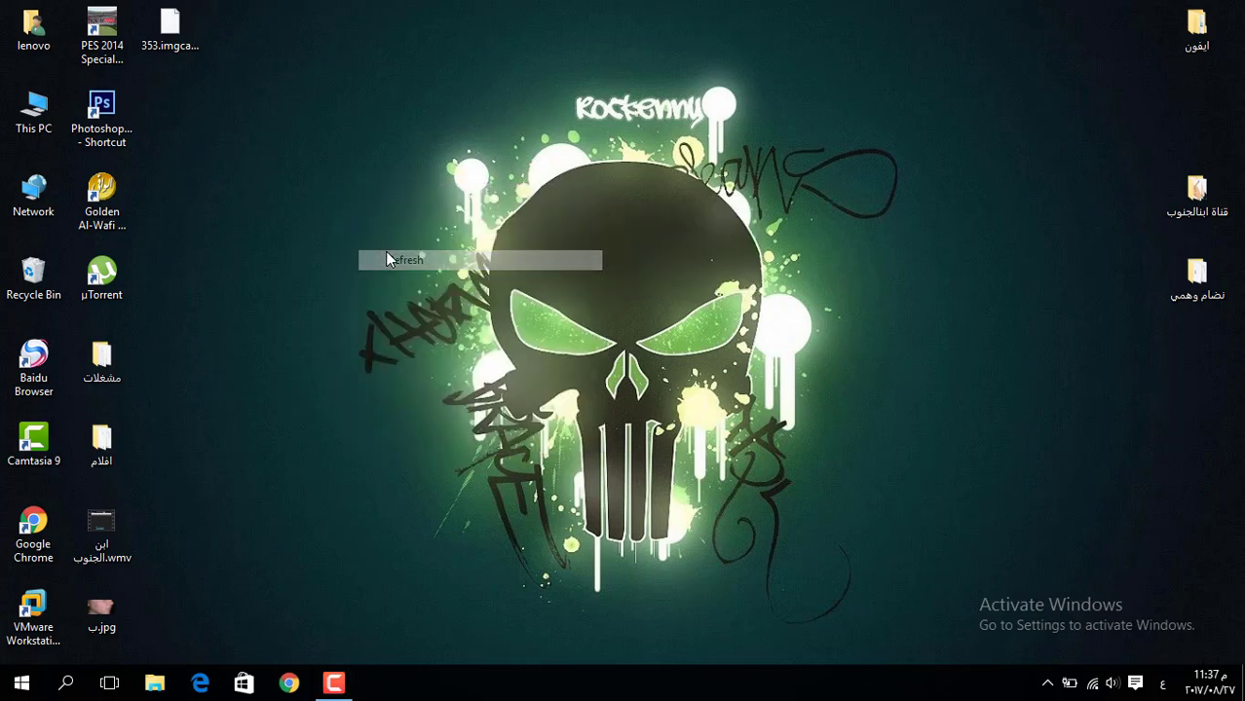
right_click(386, 251)
left_click(402, 303)
right_click(337, 198)
left_click(382, 253)
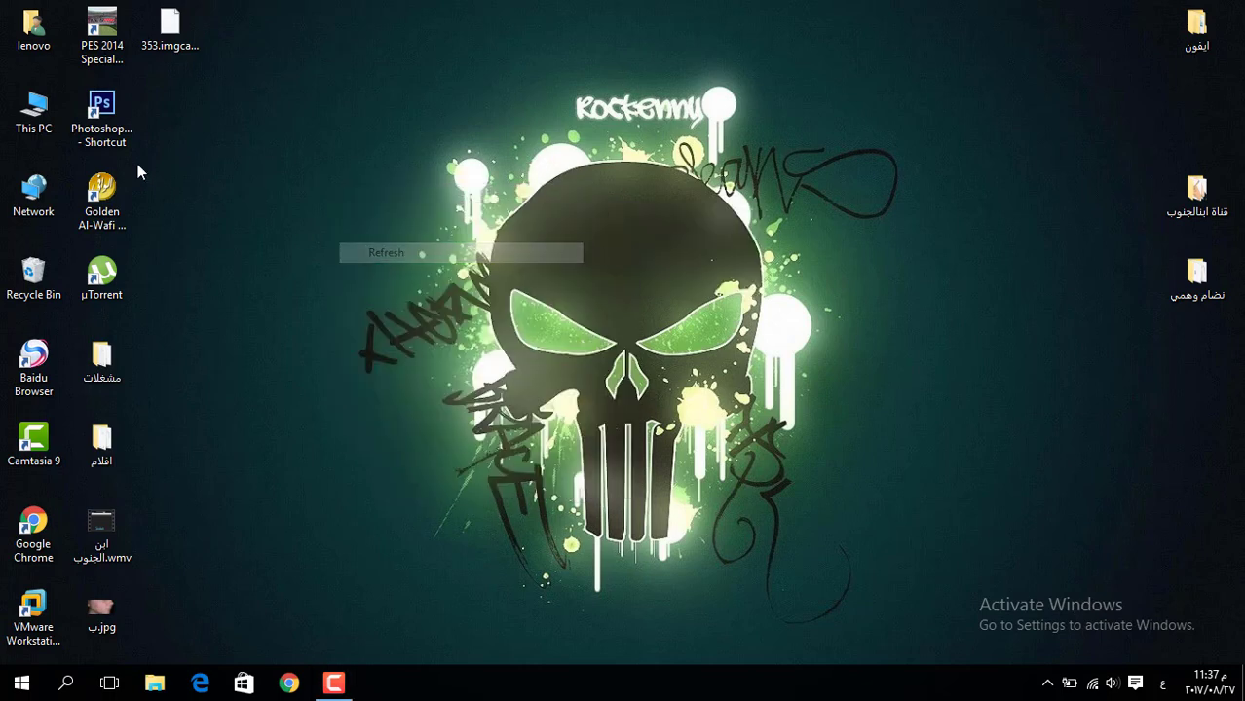
Launch Photoshop and open the image ب.jpg from the Desktop, leaving it without color management
left_click(101, 122)
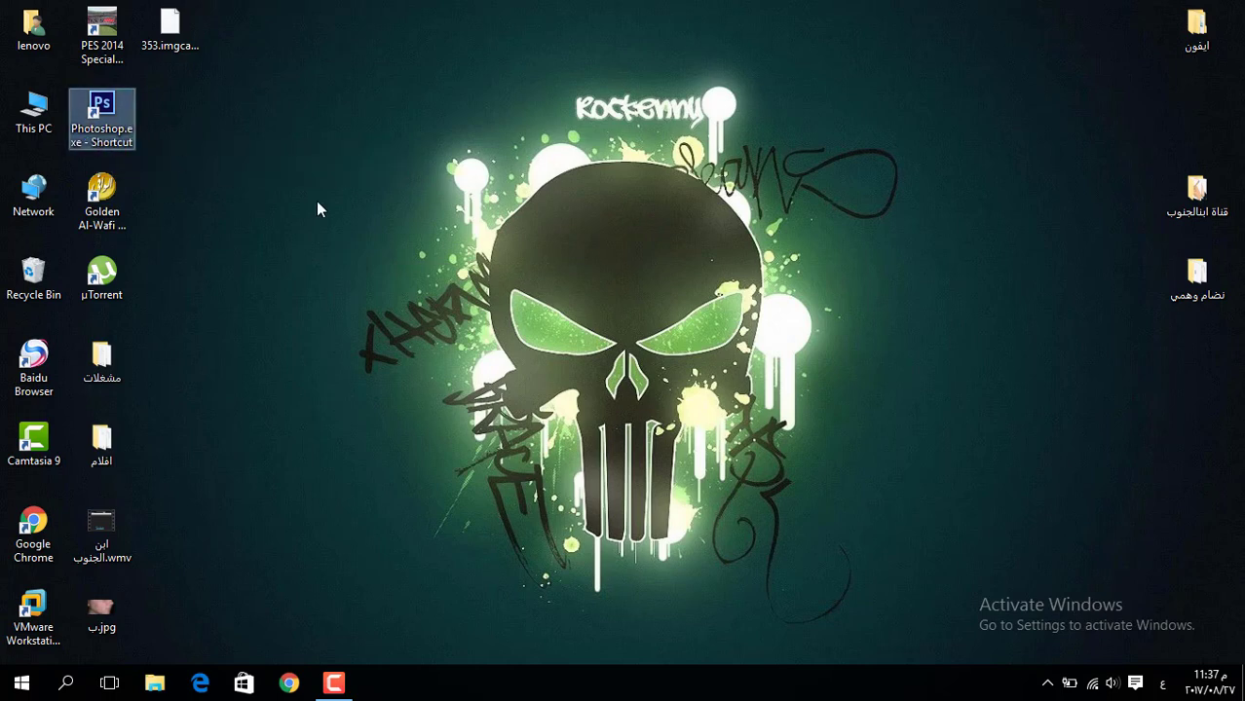
double_click(130, 142)
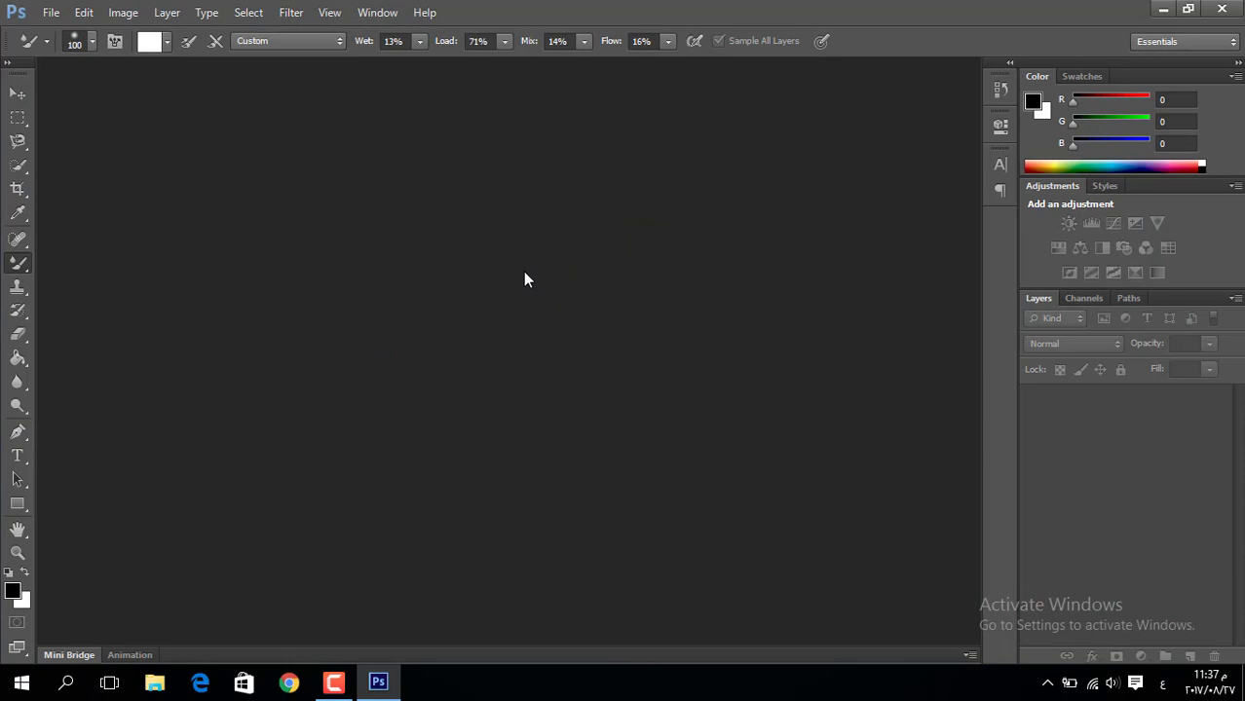
left_click(50, 13)
mouse_move(76, 16)
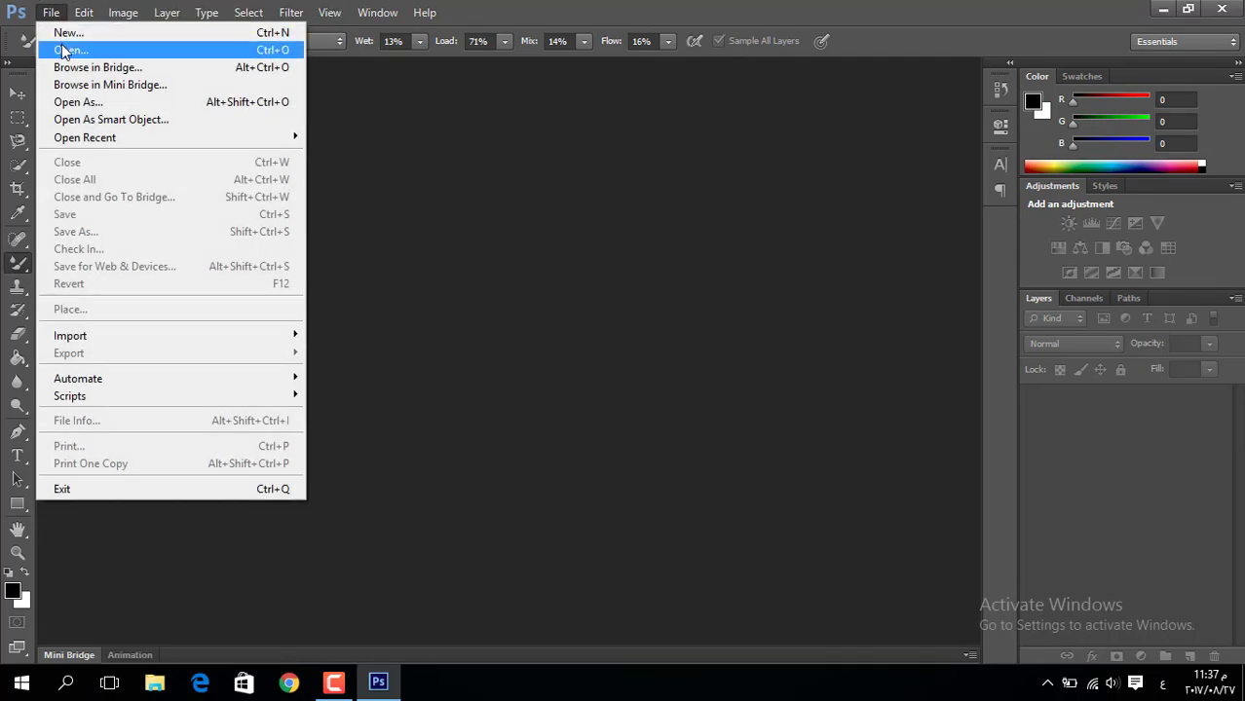
left_click(63, 51)
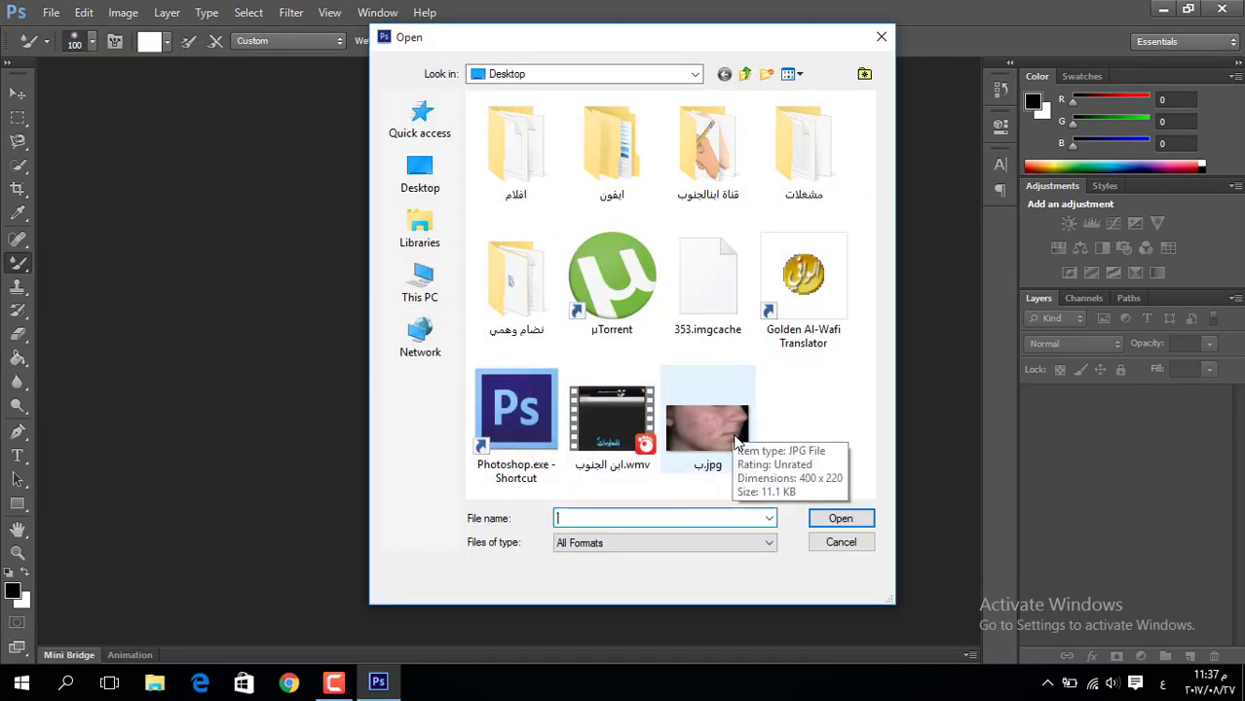
left_click(737, 443)
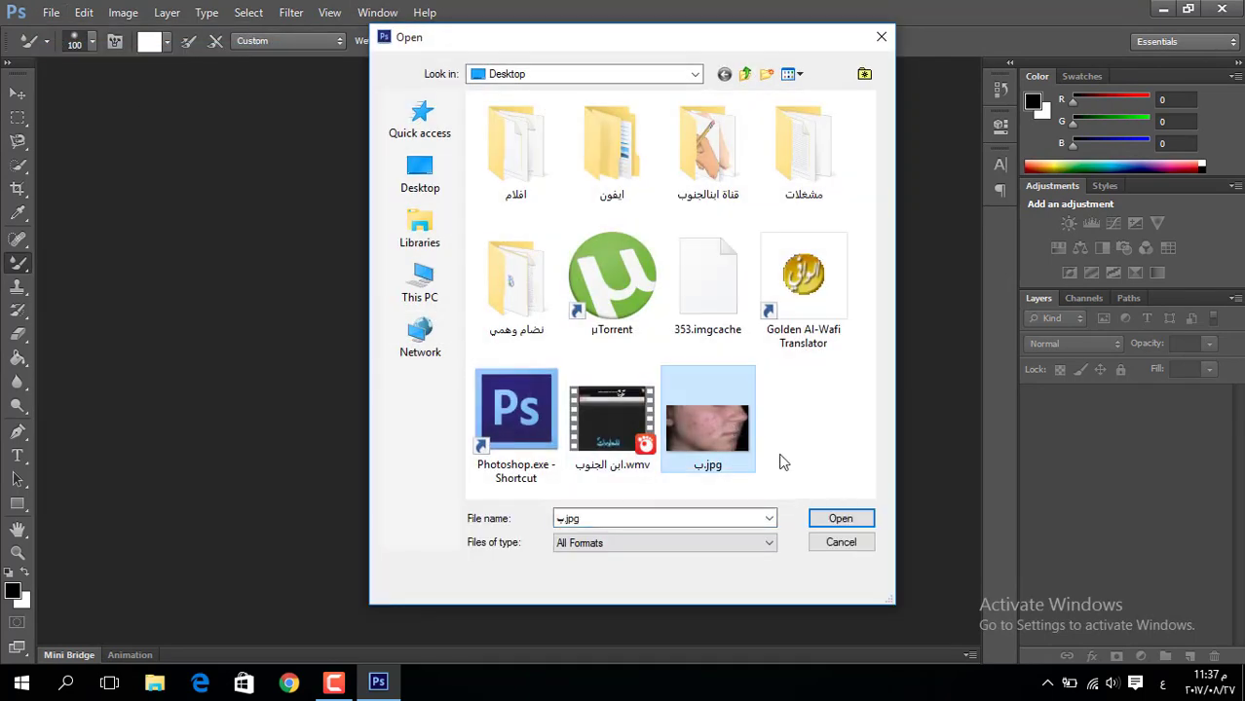
double_click(698, 429)
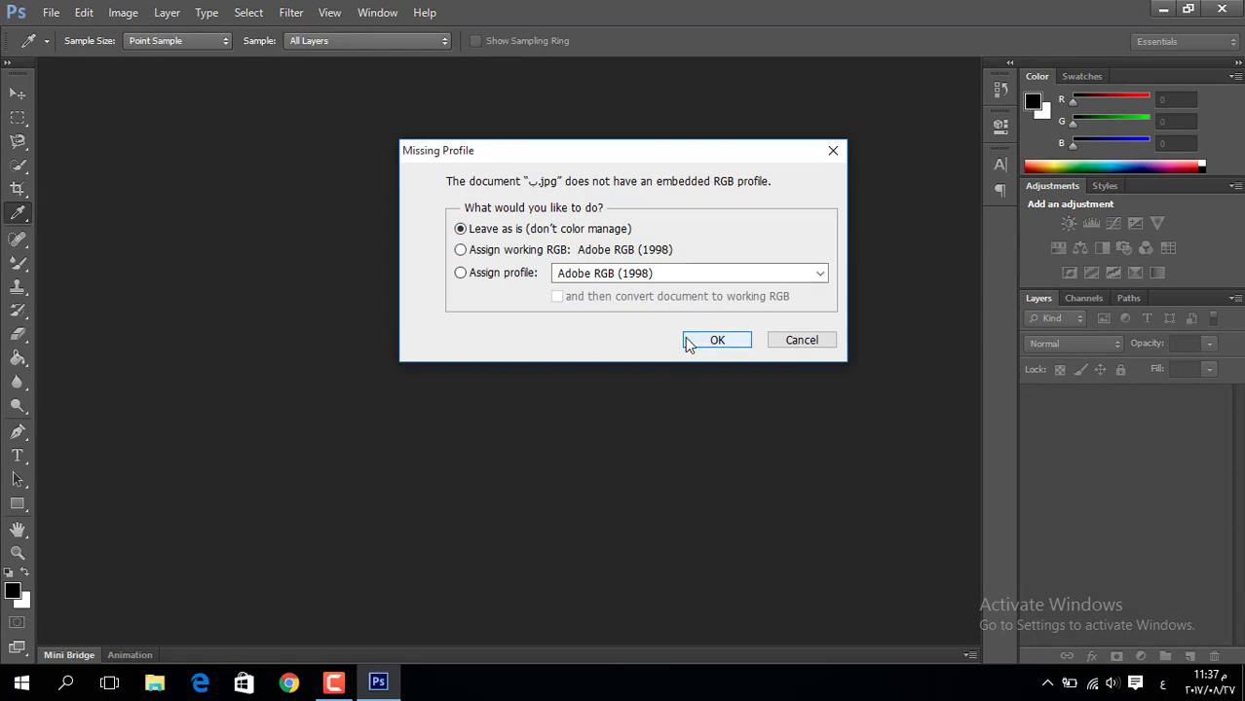
left_click(689, 342)
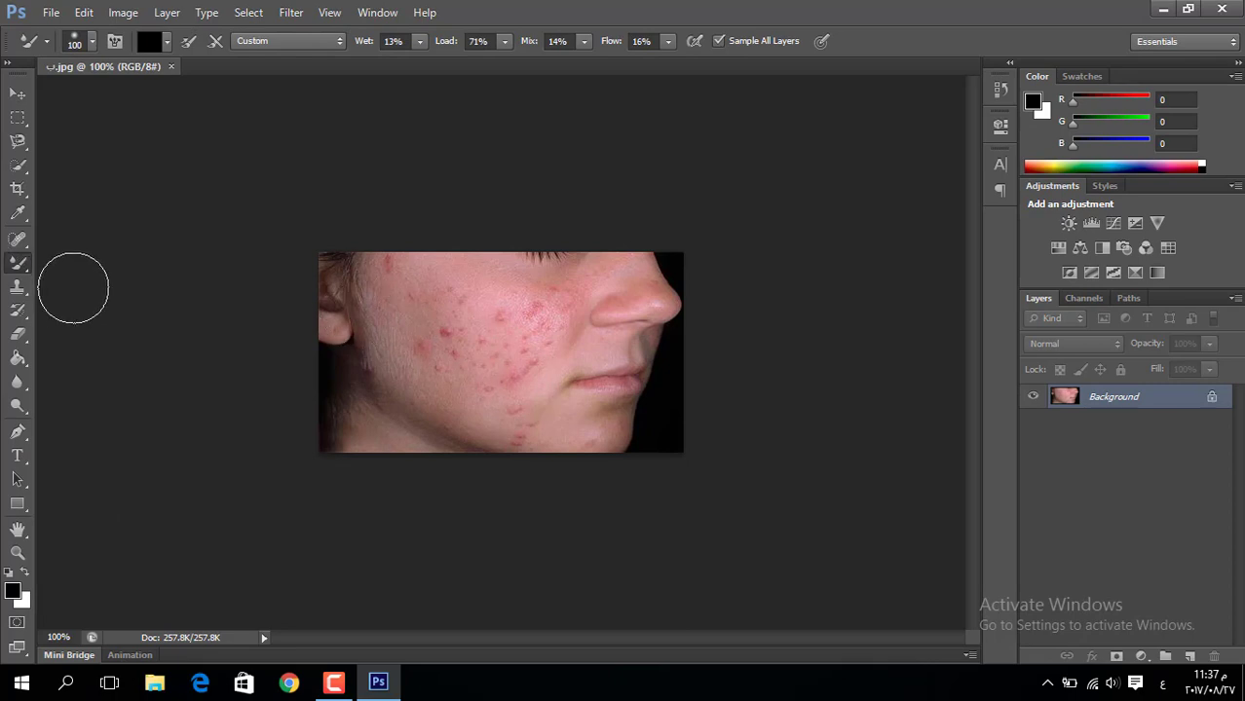
Activate the Spot Healing Brush Tool and set its brush size to 20 px
left_click(18, 241)
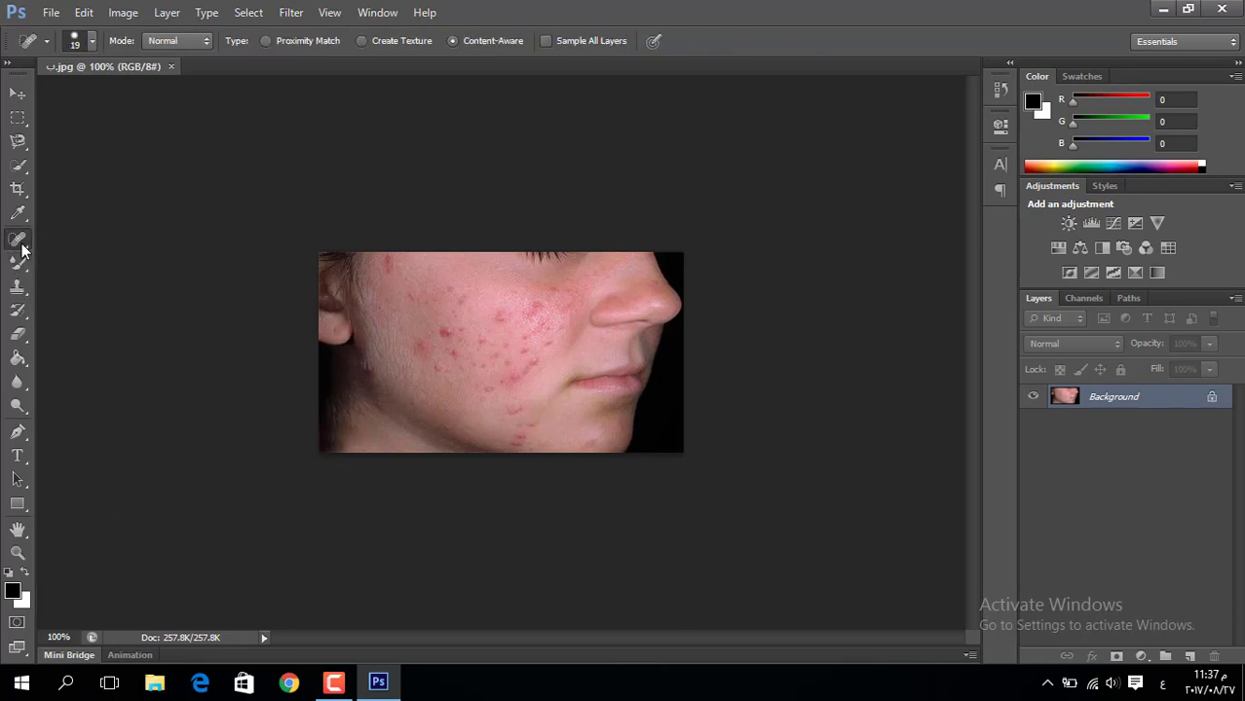
right_click(18, 250)
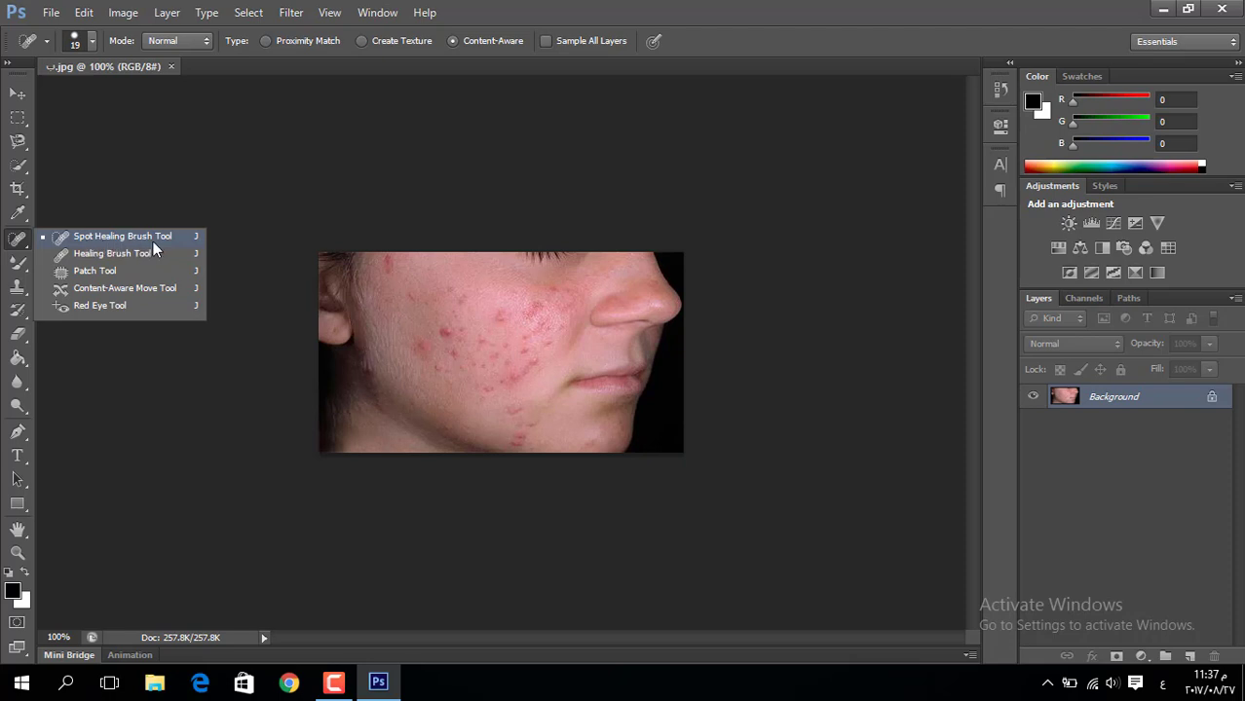
left_click(88, 236)
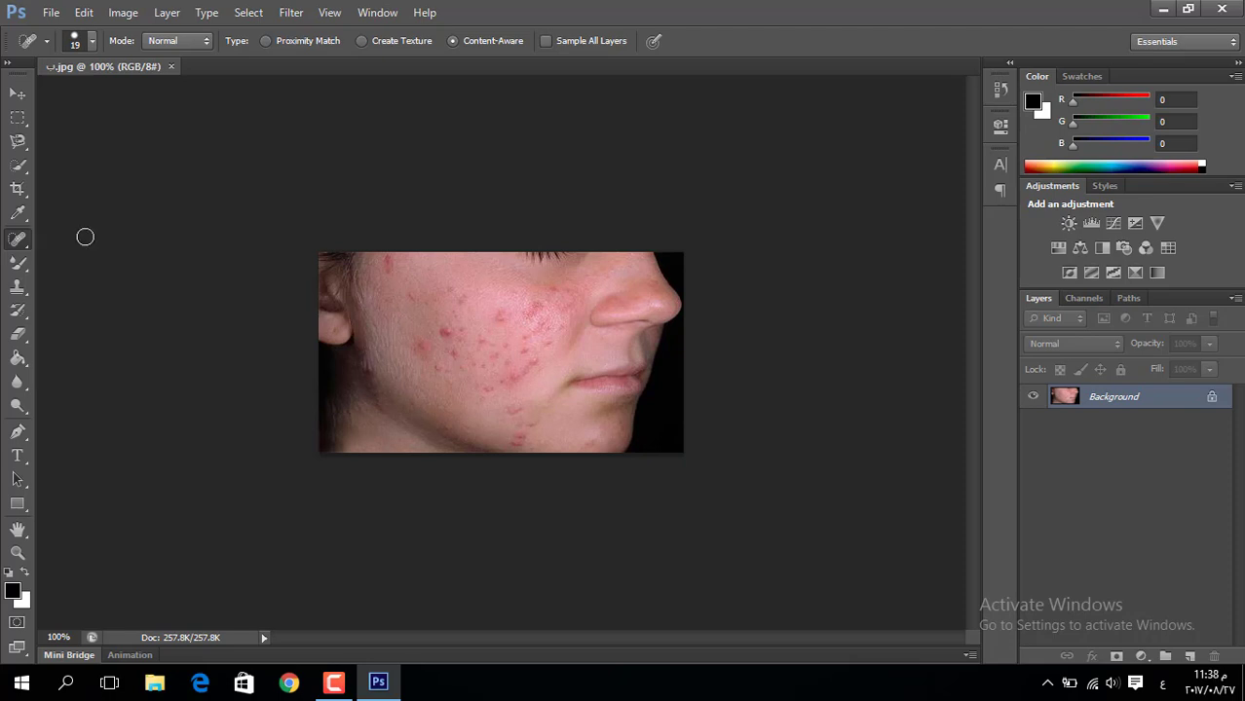
right_click(441, 328)
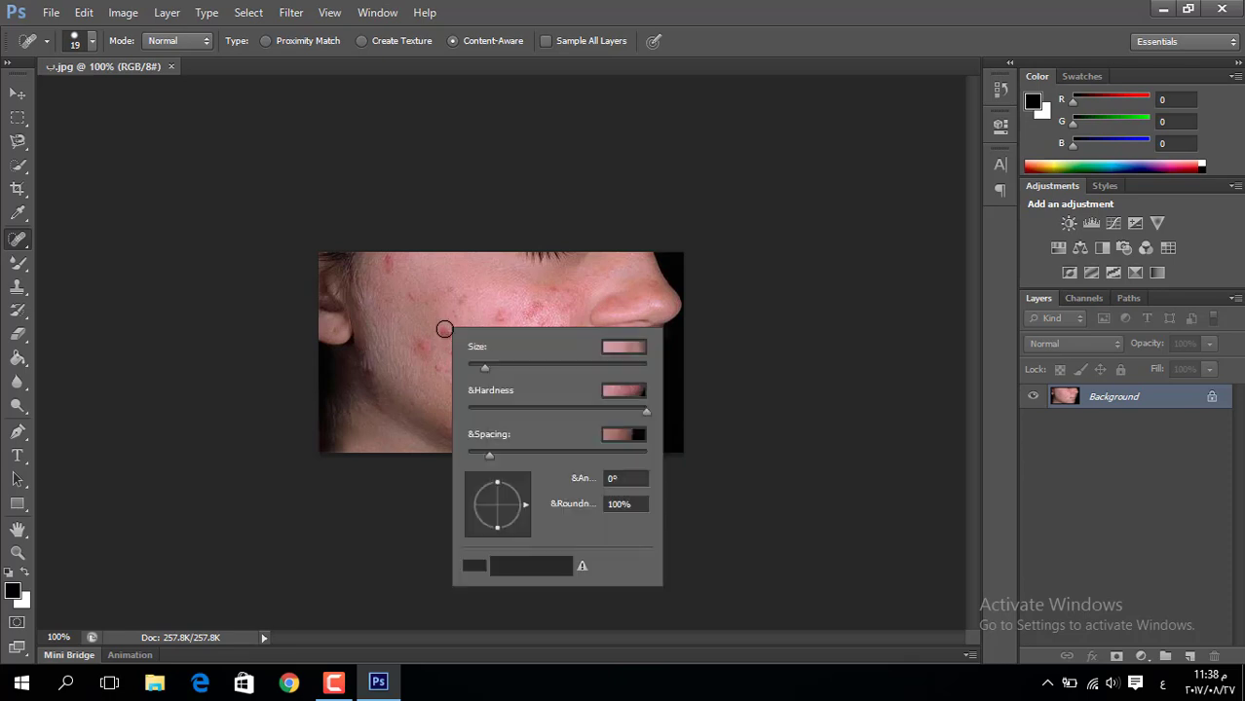
left_click_drag(482, 366, 504, 367)
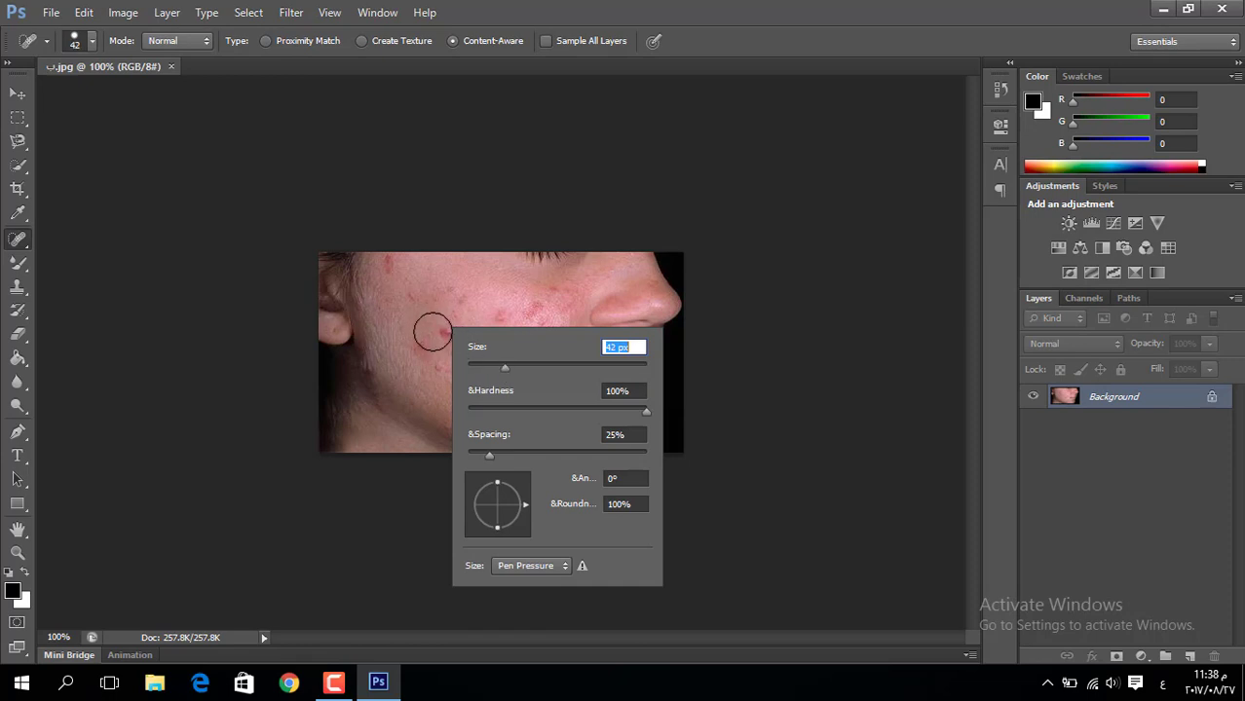
mouse_move(506, 368)
left_mouse_down()
mouse_move(558, 367)
mouse_move(485, 368)
left_mouse_up()
Heal the most prominent red blemishes across the cheek, temple and lower jaw with the Spot Healing Brush
left_click(444, 333)
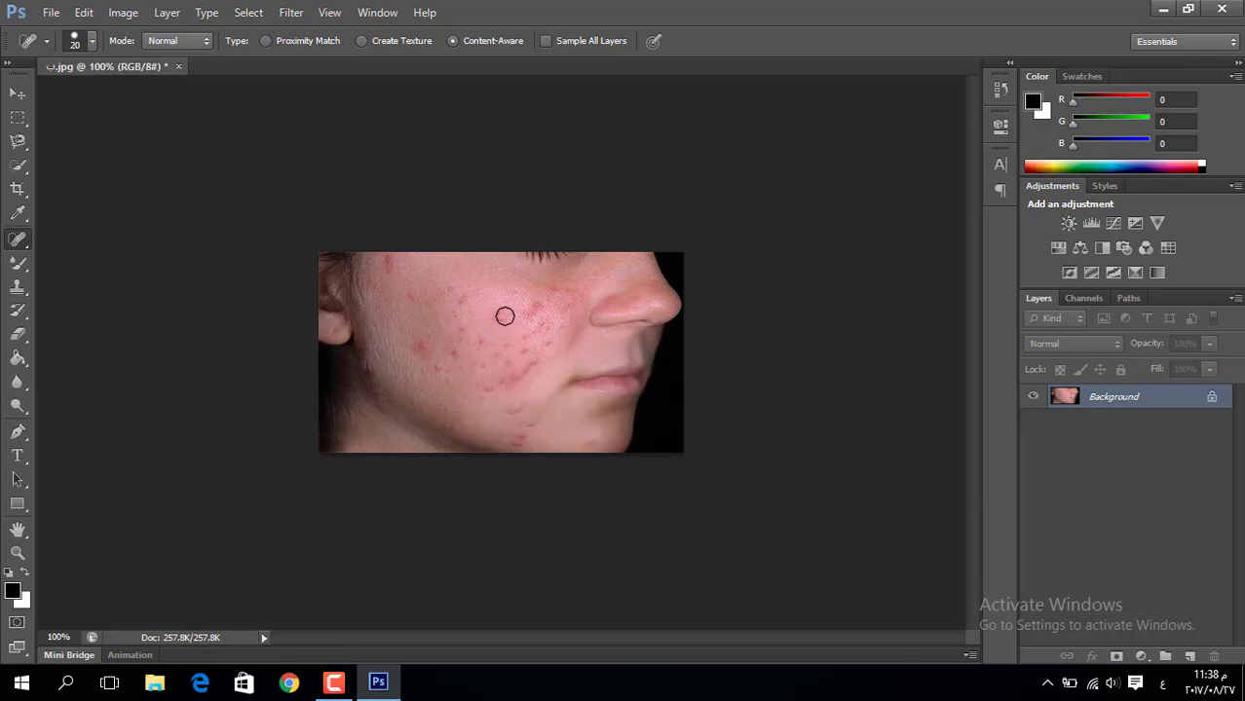
left_click(461, 297)
left_click(389, 264)
left_click(486, 340)
left_click(519, 334)
left_click(529, 312)
left_click(535, 306)
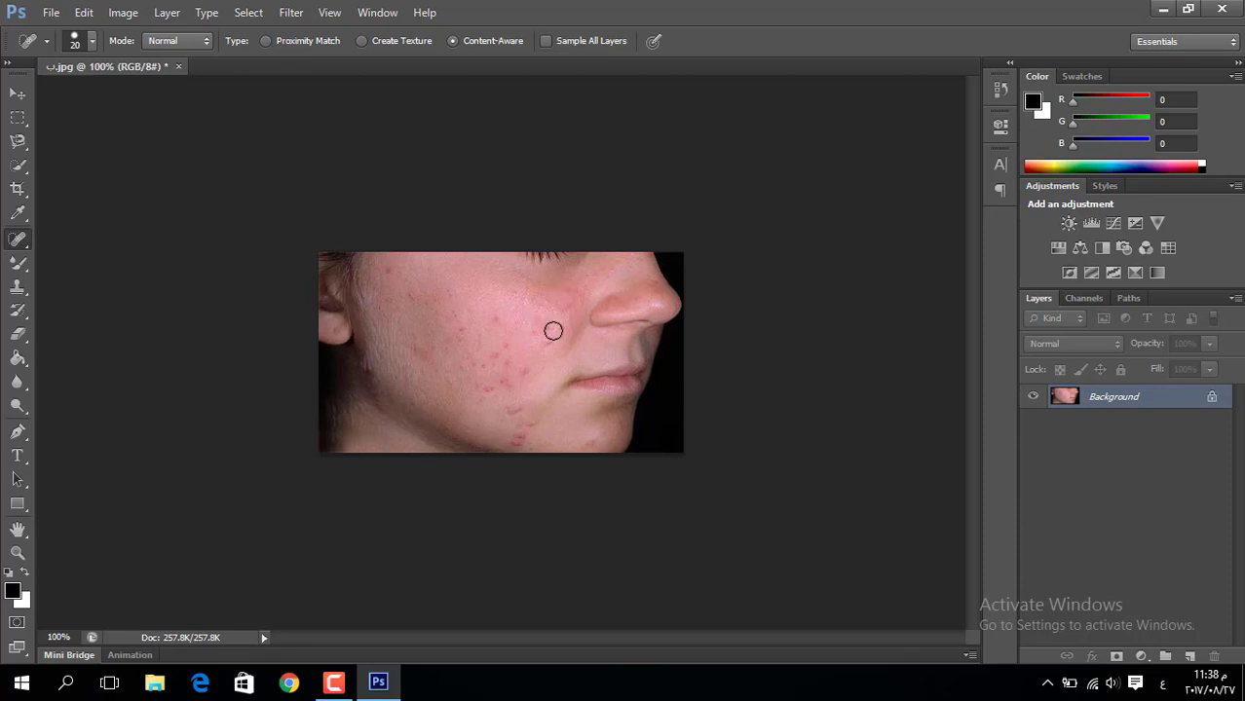
left_click(547, 341)
left_click(509, 410)
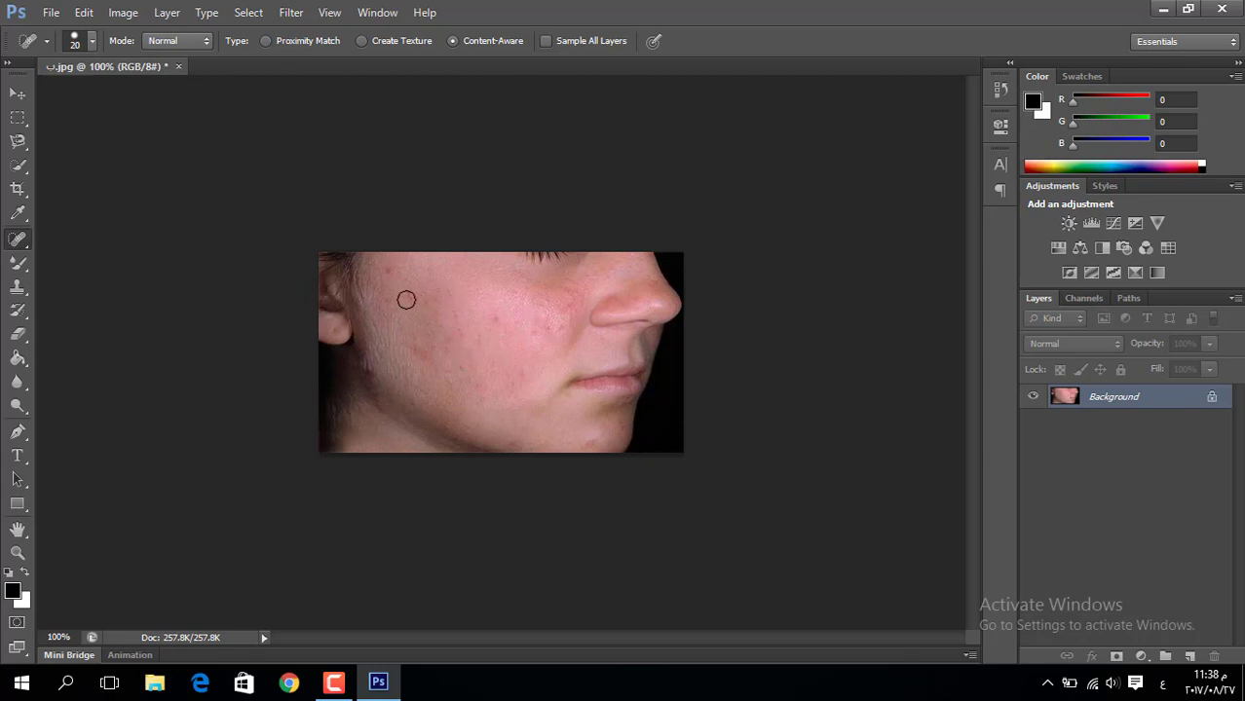
Heal the remaining faint marks on the temple, mid-cheek, beside the nose and on the chin
left_click(388, 270)
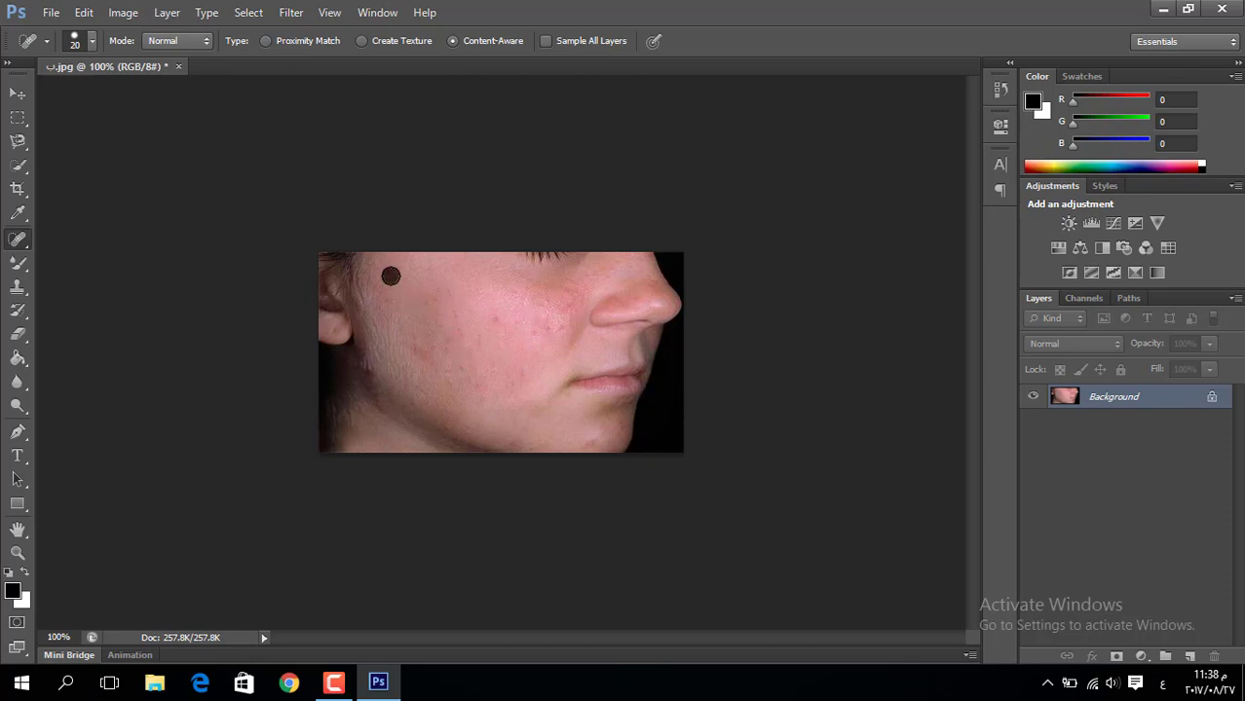
left_click(453, 311)
left_click(497, 323)
left_click(564, 306)
left_click(412, 346)
left_click(589, 439)
left_click(463, 370)
Switch to the Mixer Brush Tool and review its Wet and Load settings
left_click(20, 271)
right_click(20, 271)
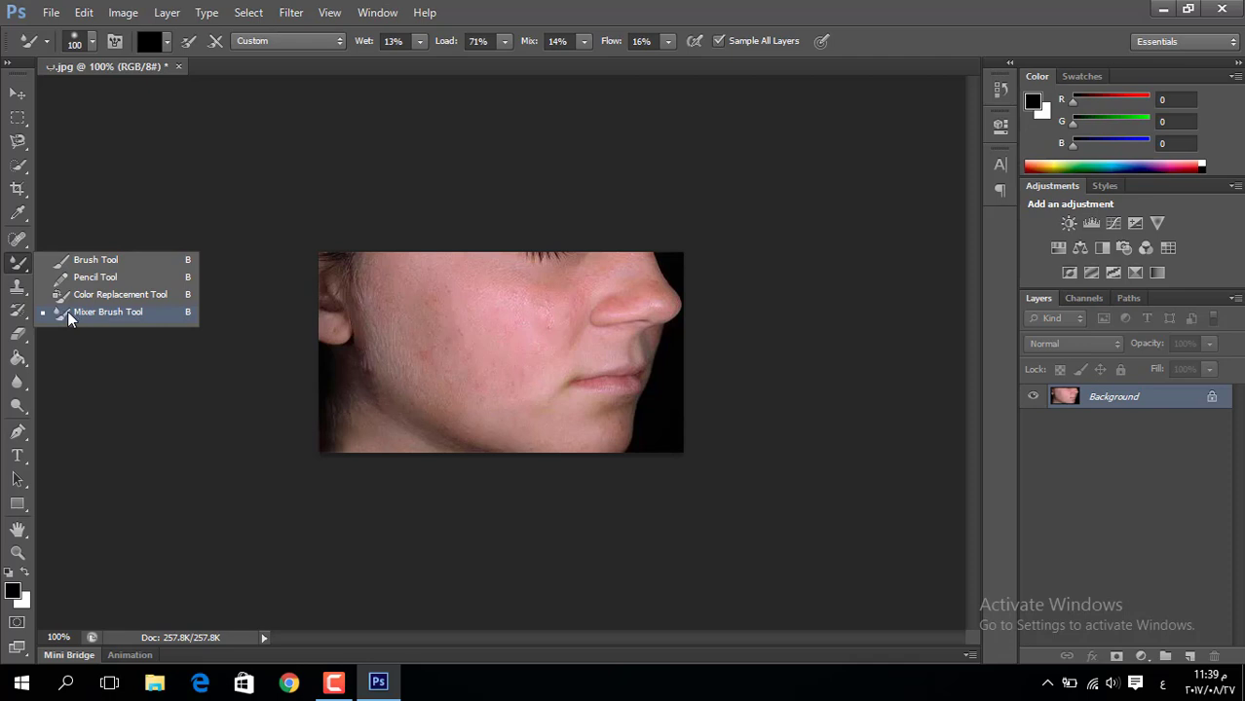
left_click(67, 311)
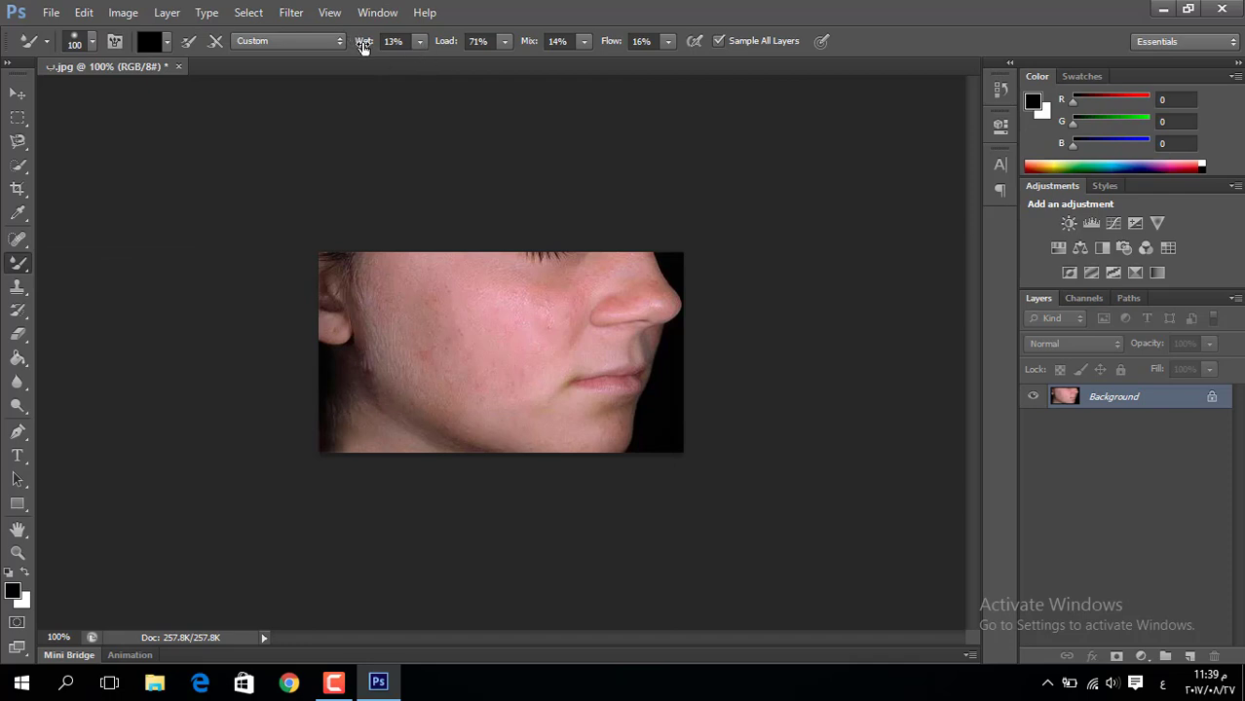
left_click(418, 47)
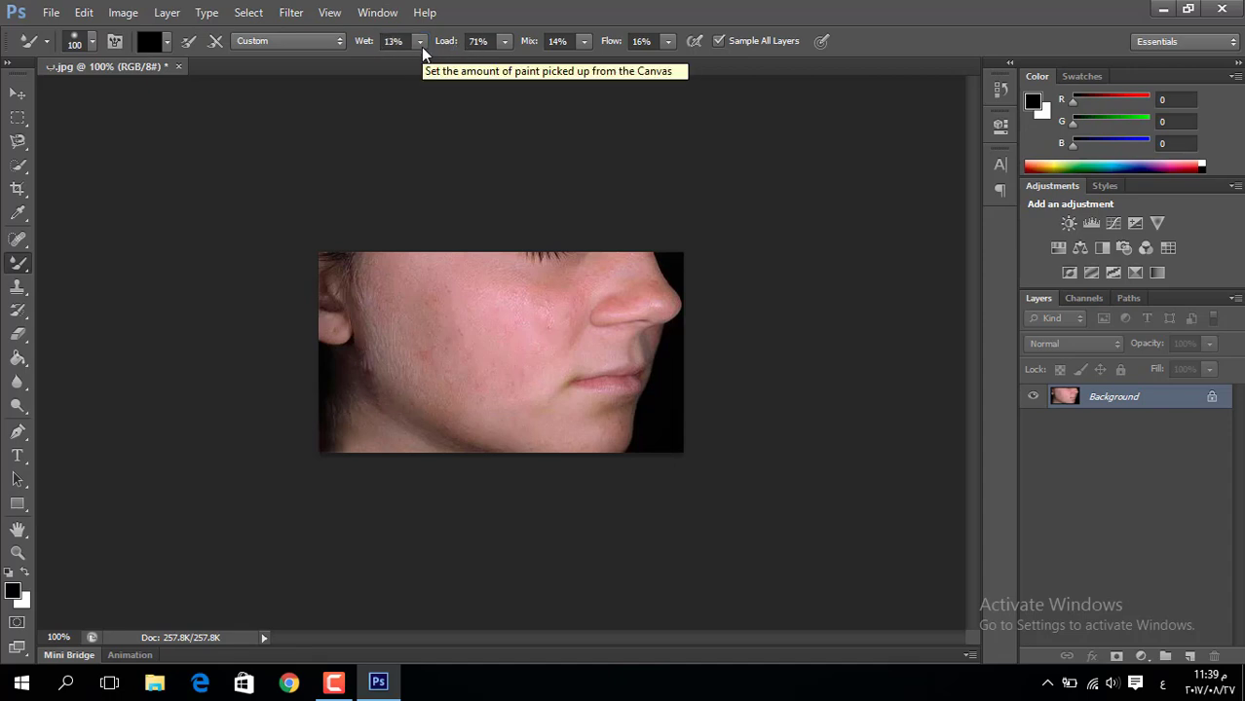
left_click(503, 45)
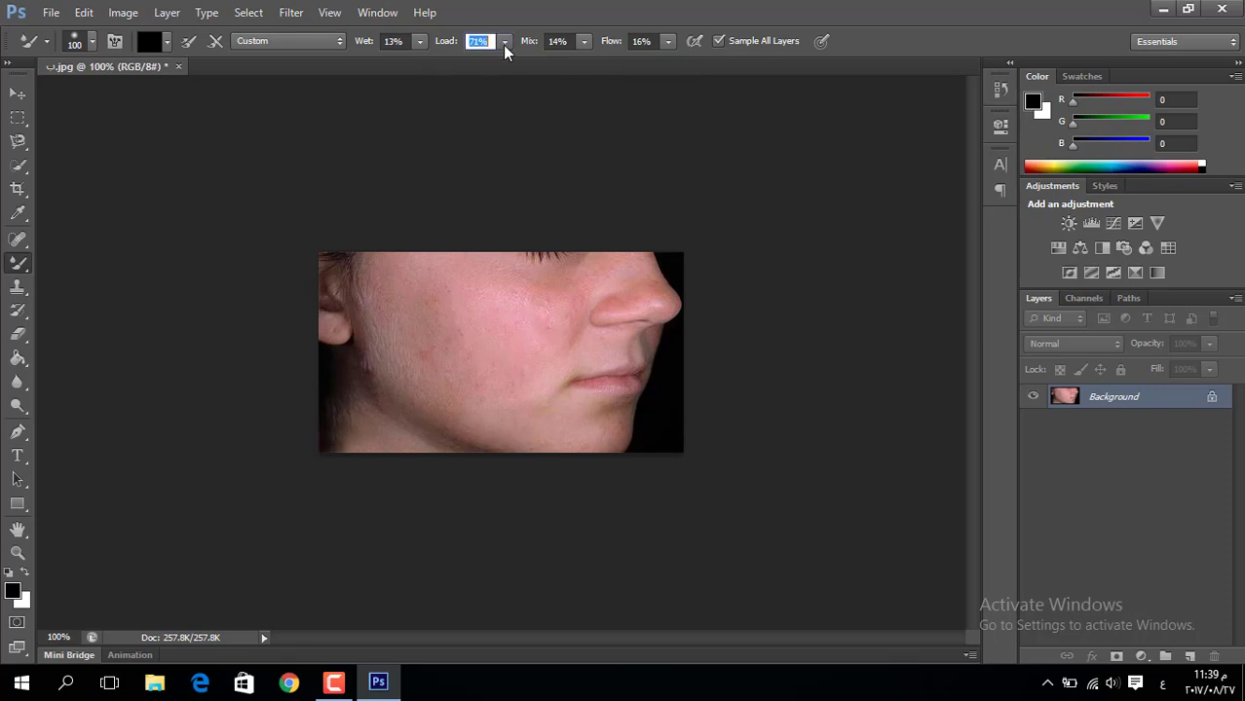
left_click(505, 24)
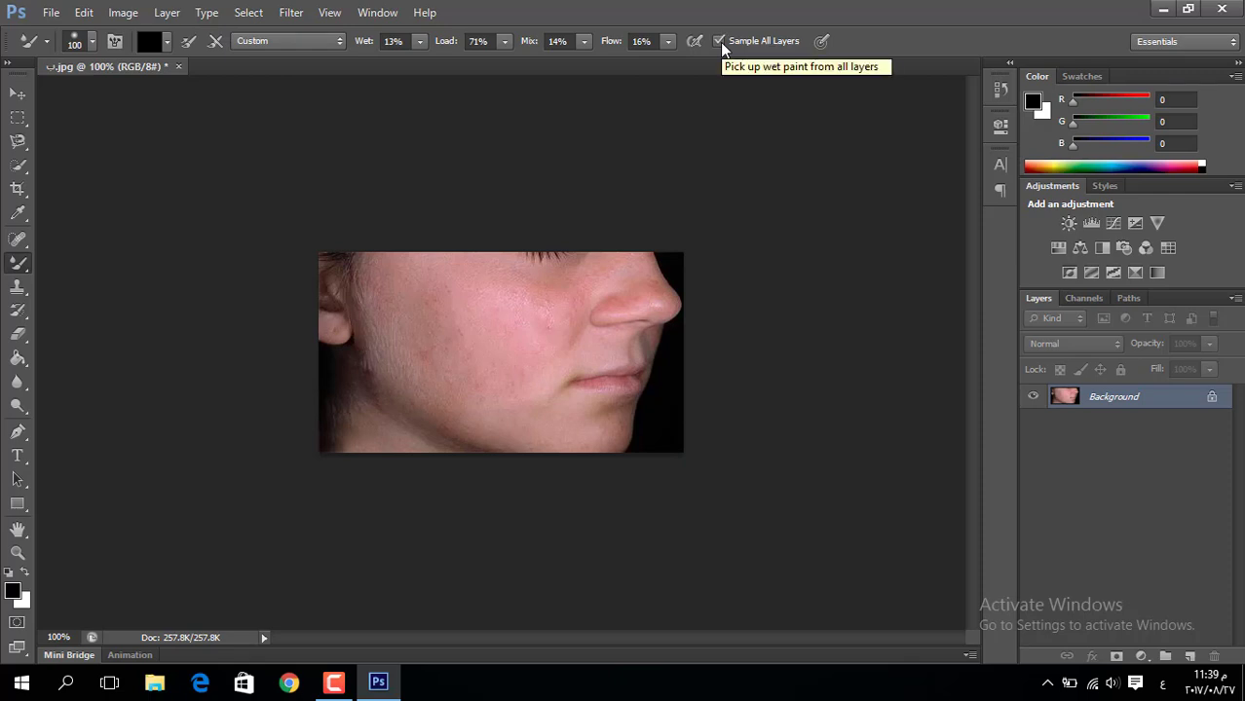
Smooth the cheek skin with a 58 px Mixer Brush set to clean after every stroke
left_click(167, 43)
left_click(168, 54)
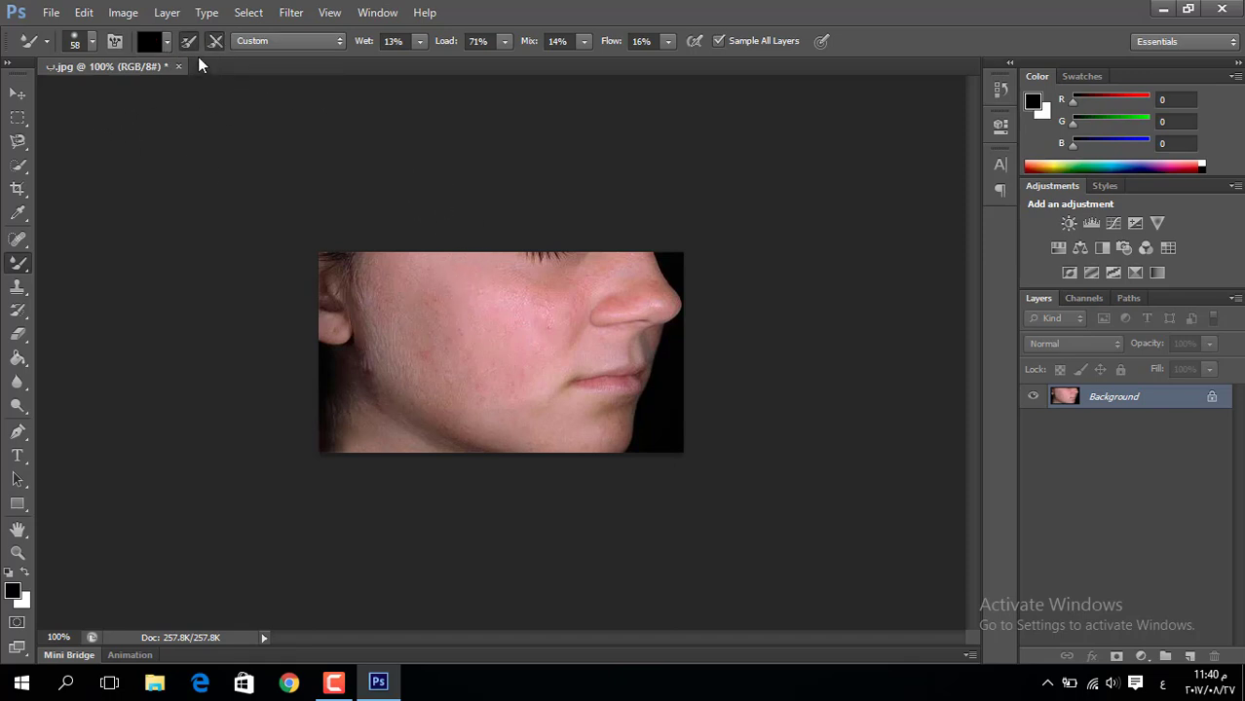
left_click(215, 43)
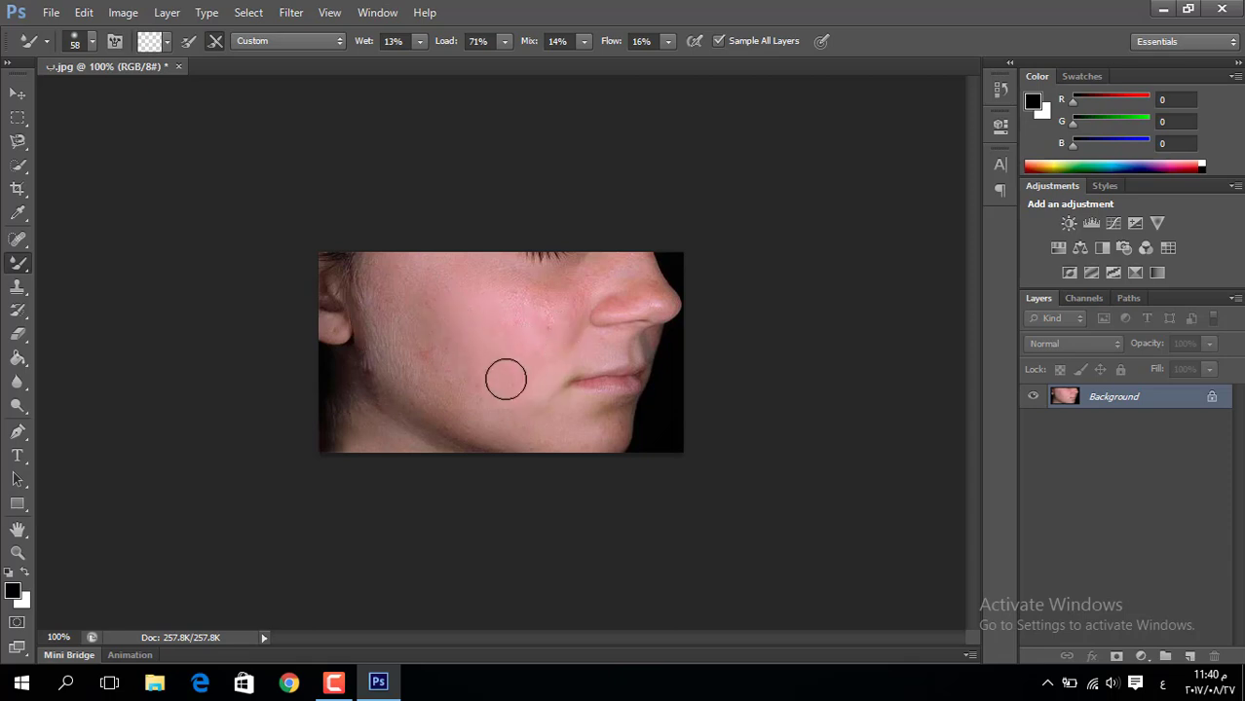
left_click(214, 42)
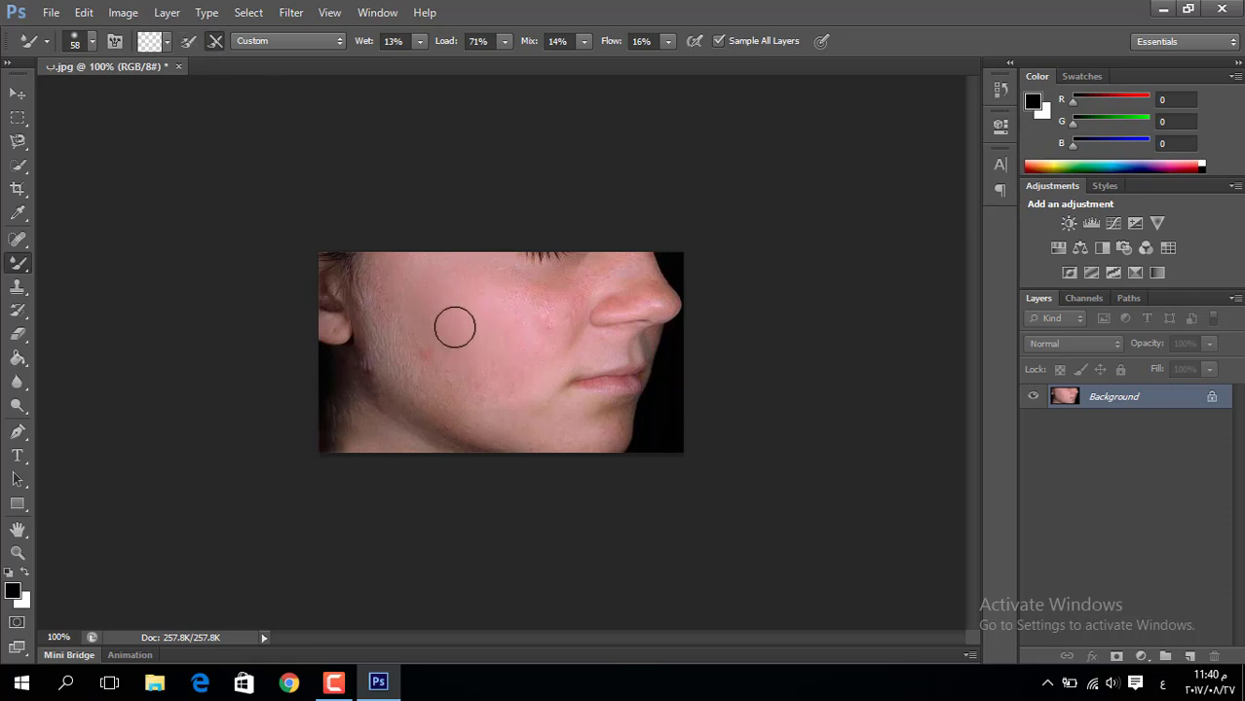
mouse_move(455, 328)
left_mouse_down()
mouse_move(433, 305)
mouse_move(458, 355)
mouse_move(423, 337)
left_mouse_up()
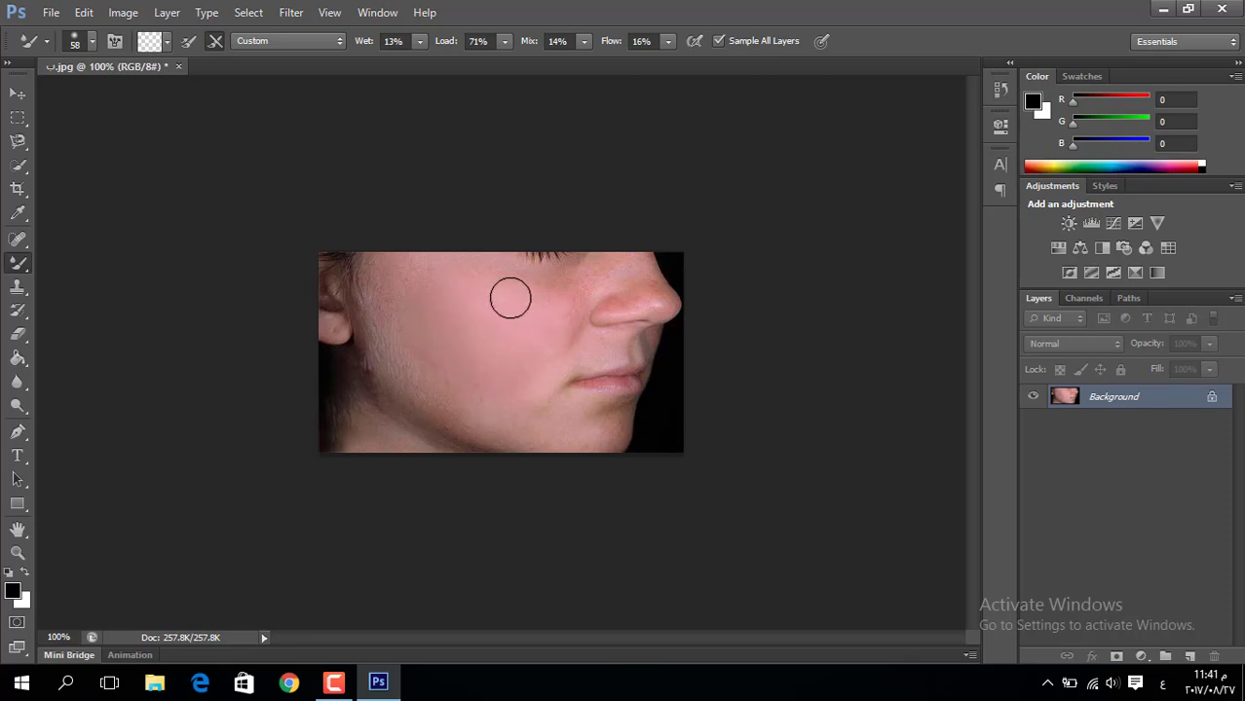
Set the Mixer Brush size to 23 px for blending the skin between the cheek and the nose
right_click(550, 298)
type("23")
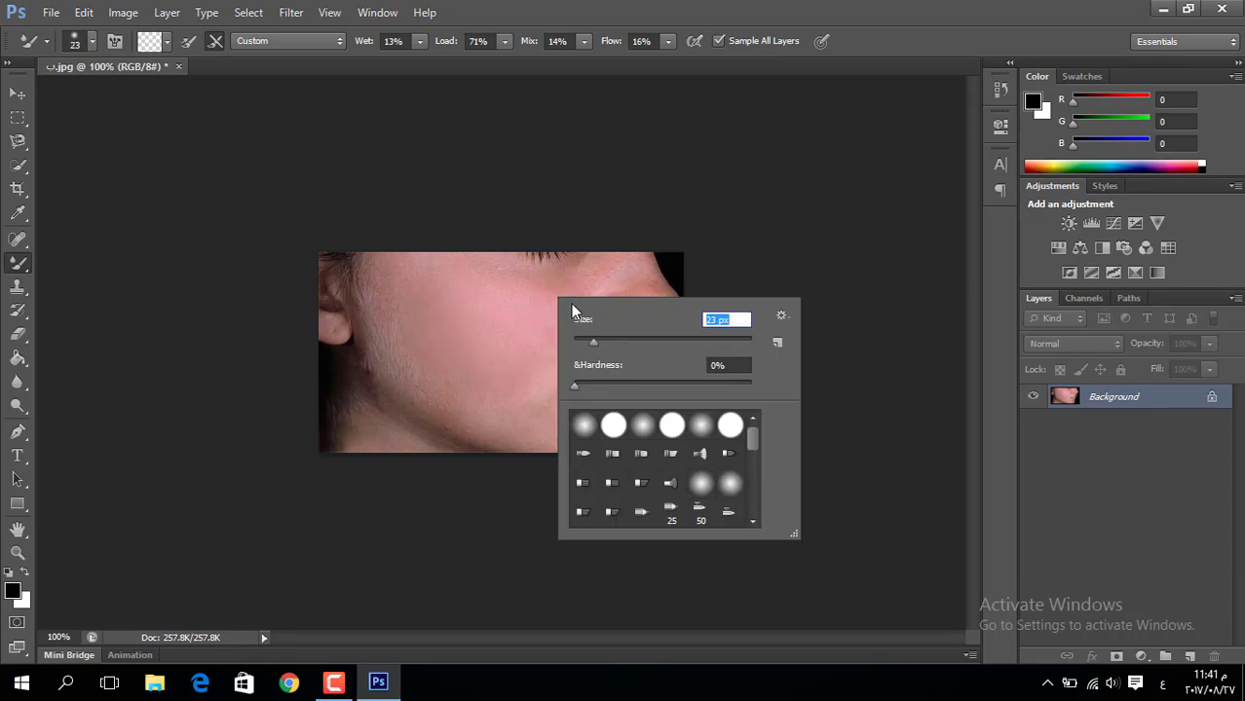
key("Return")
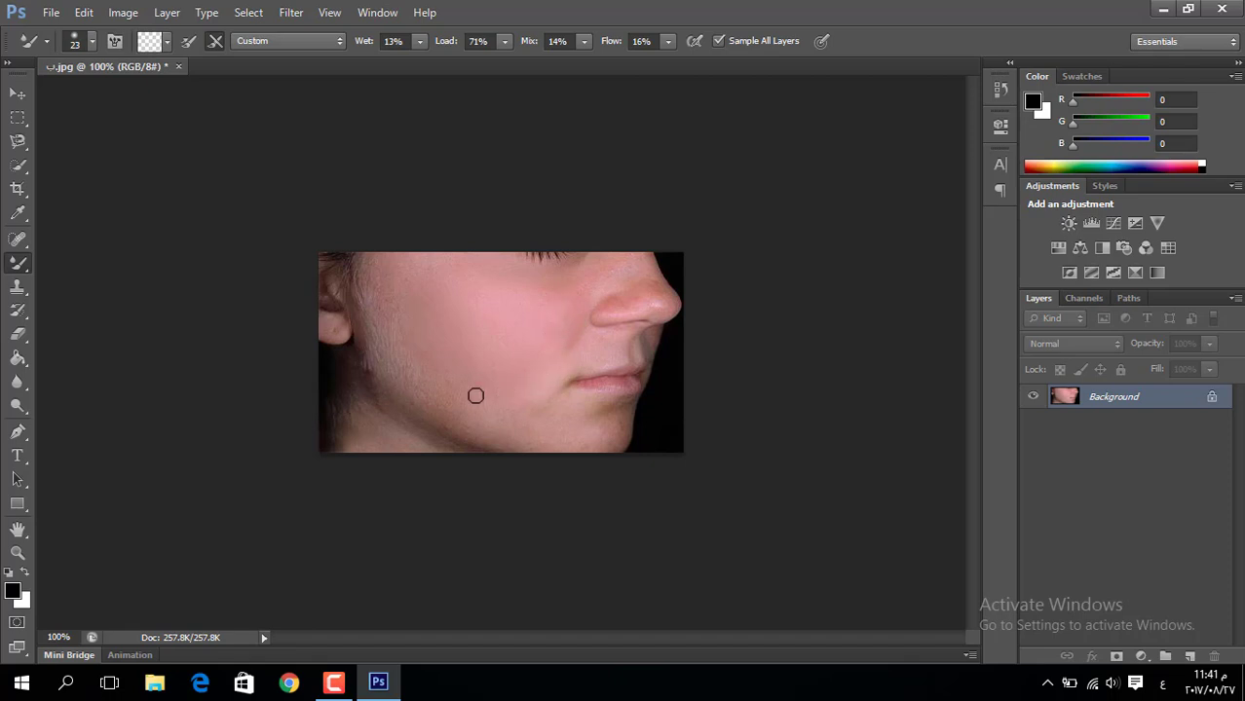
Set the Mixer Brush size to 44 px and smooth the outer cheek and jawline
right_click(430, 371)
left_click_drag(453, 410, 481, 410)
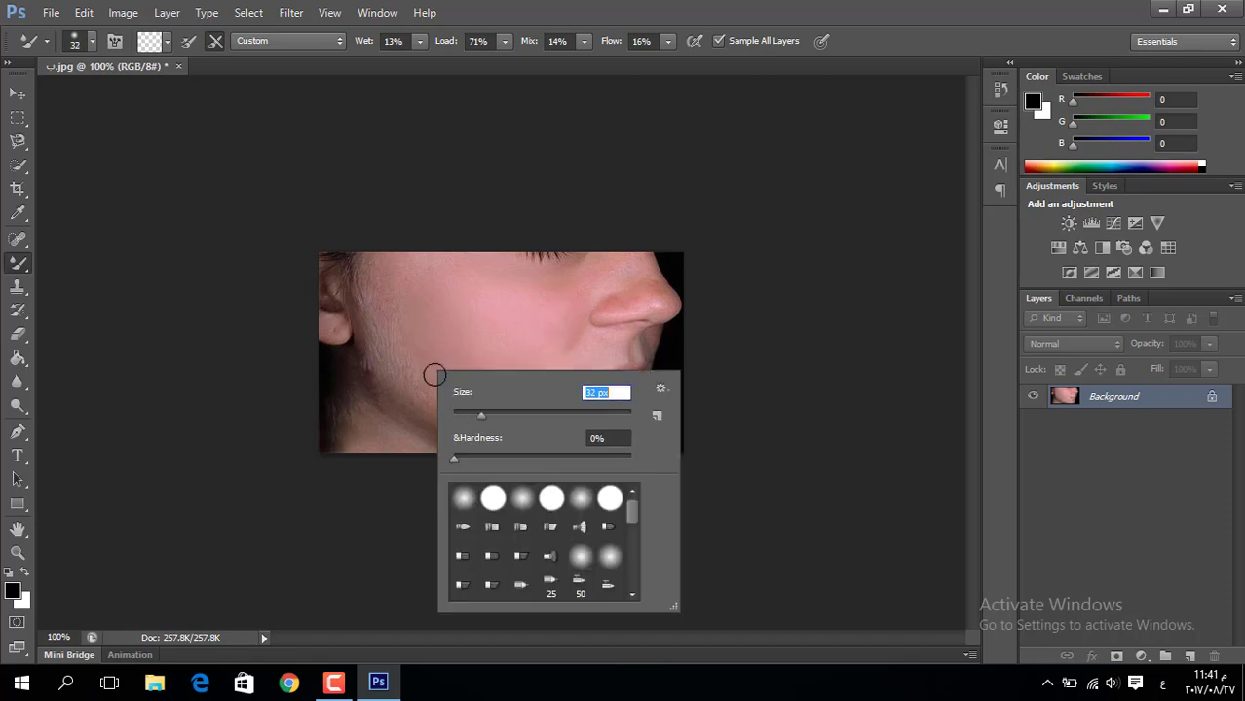
left_click(500, 411)
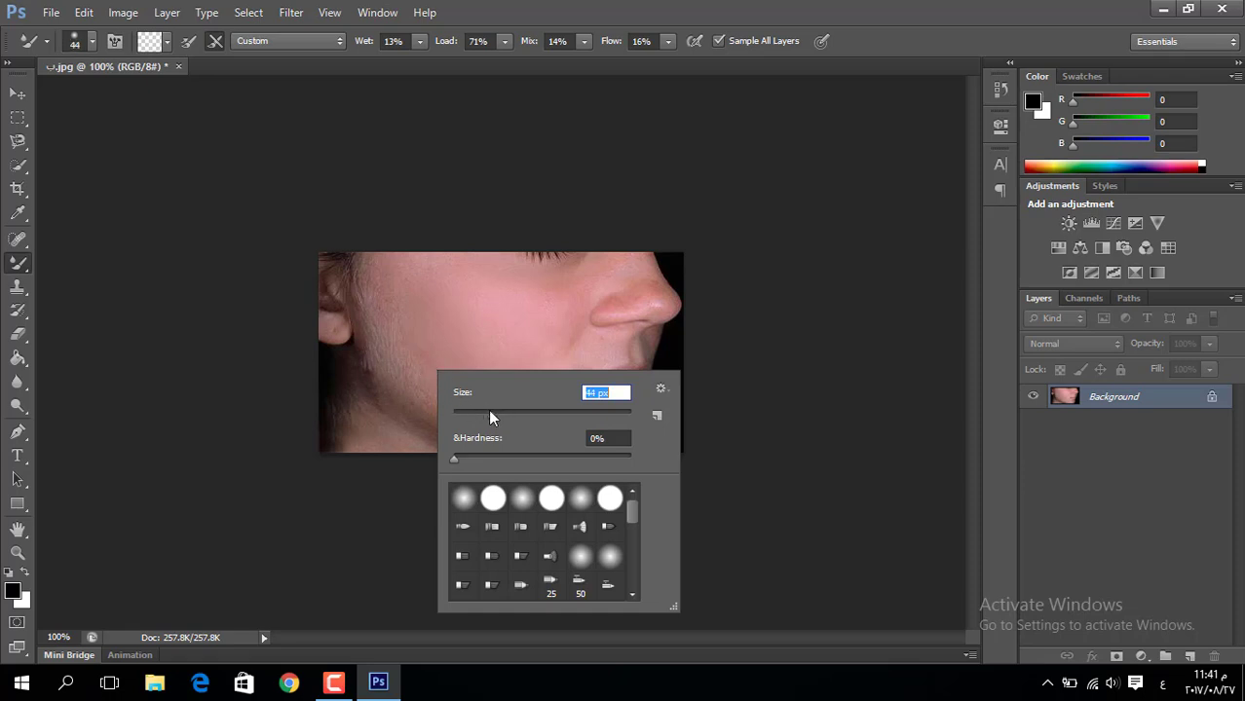
left_click(411, 366)
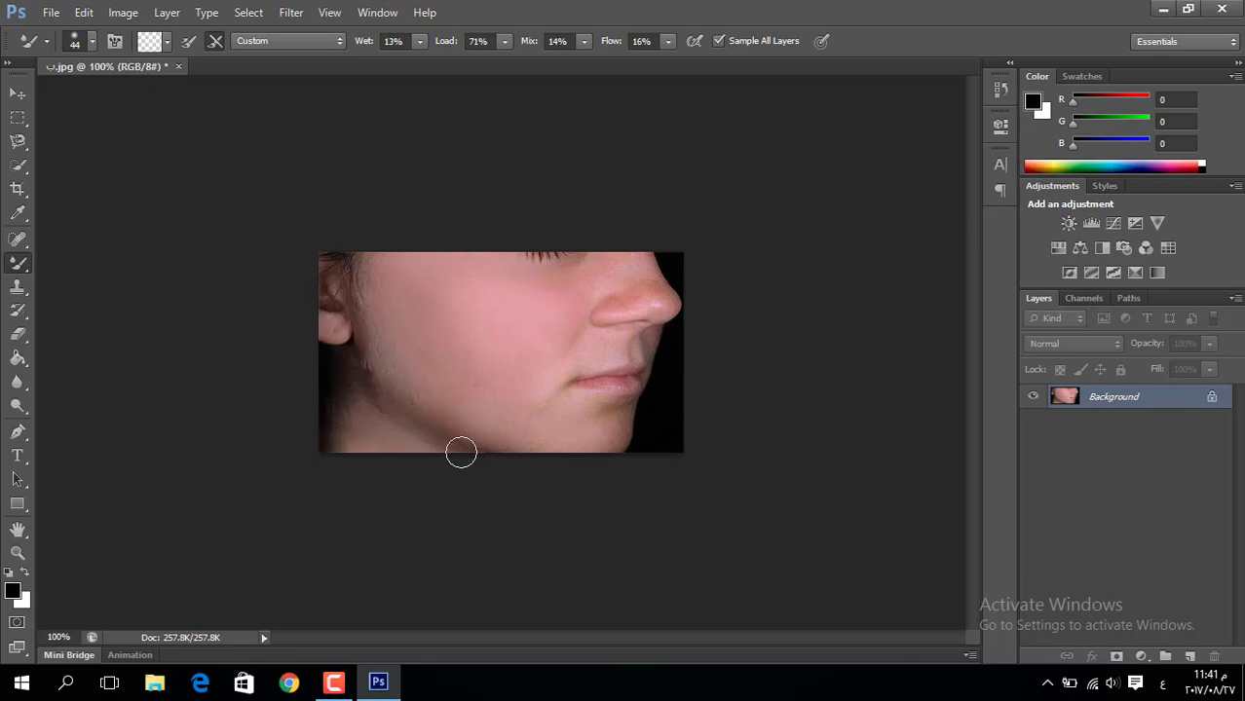
Set the Mixer Brush size to 26 px and blend the skin beside the nose
right_click(539, 372)
left_click(586, 421)
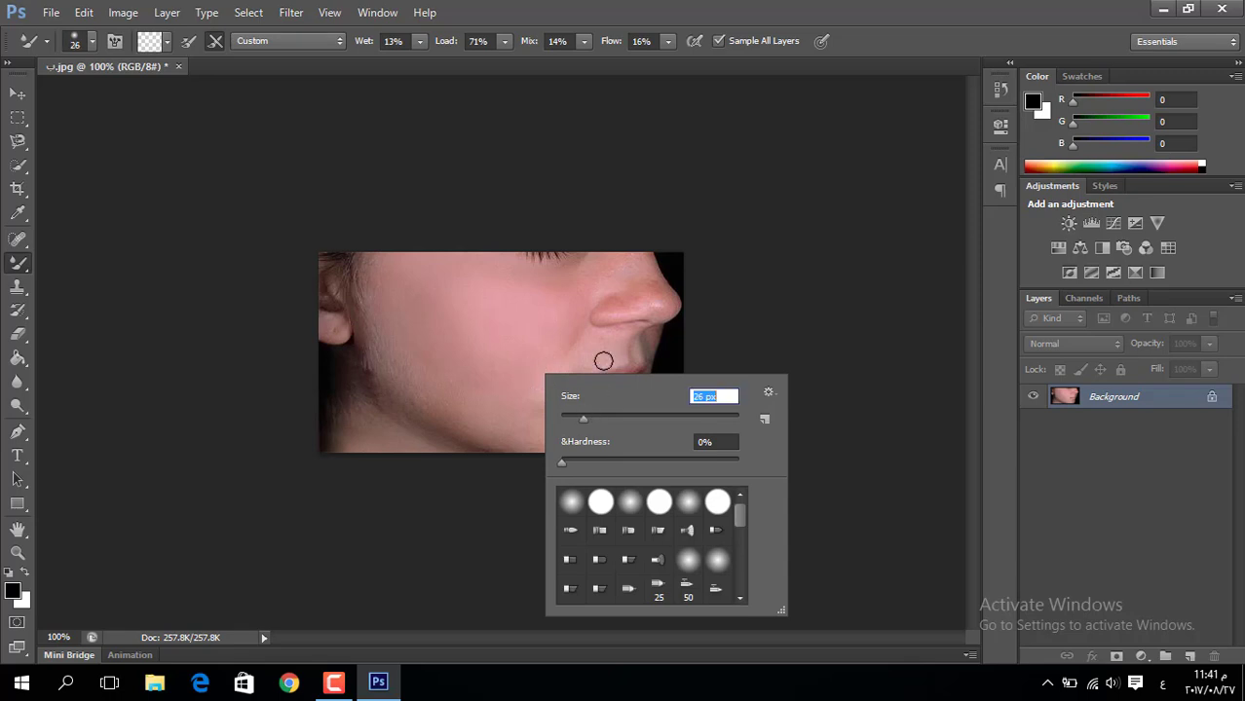
left_click(590, 307)
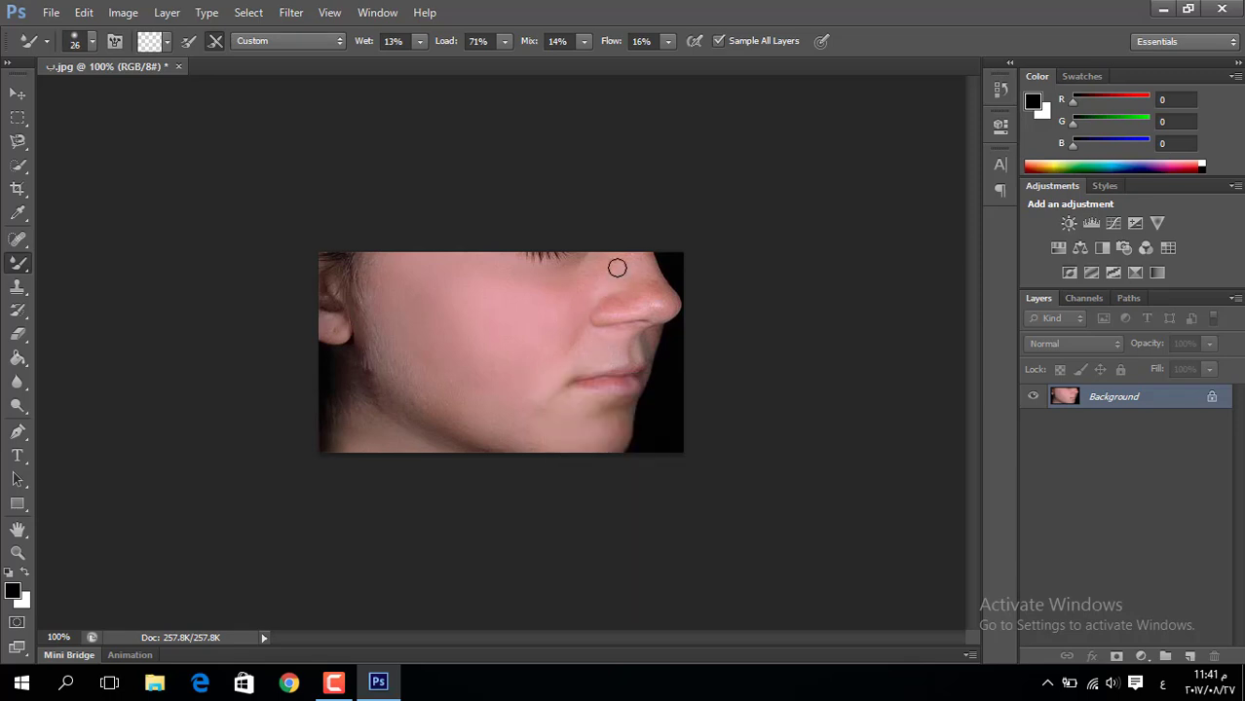